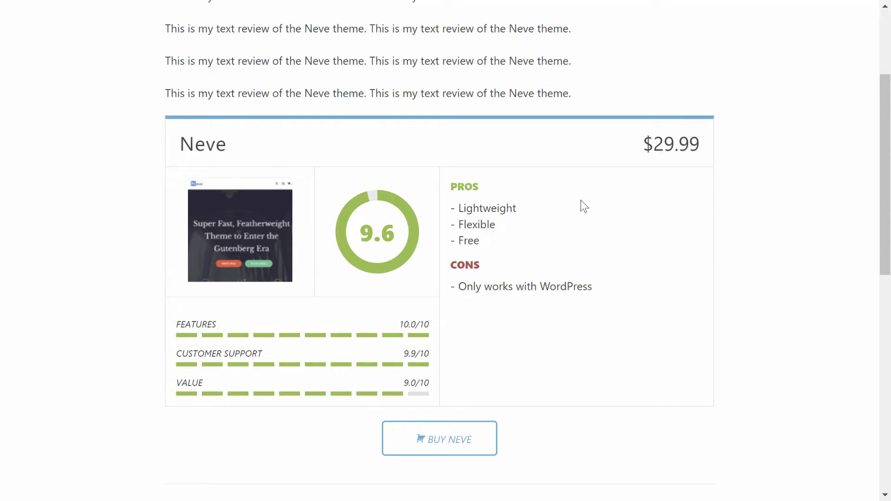
Highlight the feature scores, then the pros and cons lists, in the sample Neve review box.
left_click_drag(175, 332, 298, 394)
left_click(517, 353)
left_click_drag(450, 187, 598, 300)
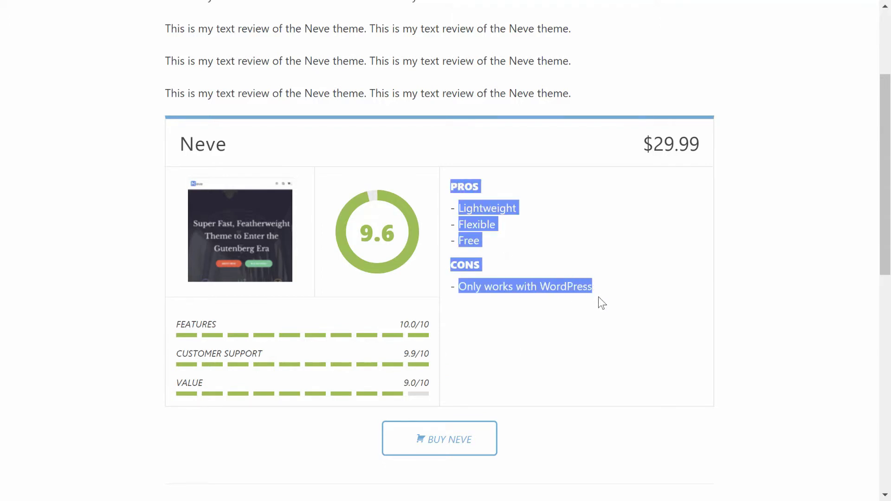
left_click(594, 322)
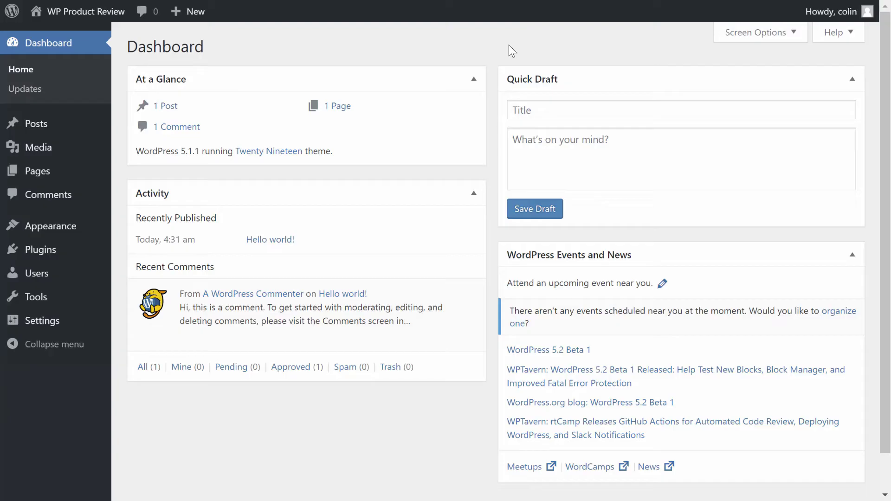
Search the plugin directory for WP Product Review Lite, then install and activate it.
mouse_move(105, 258)
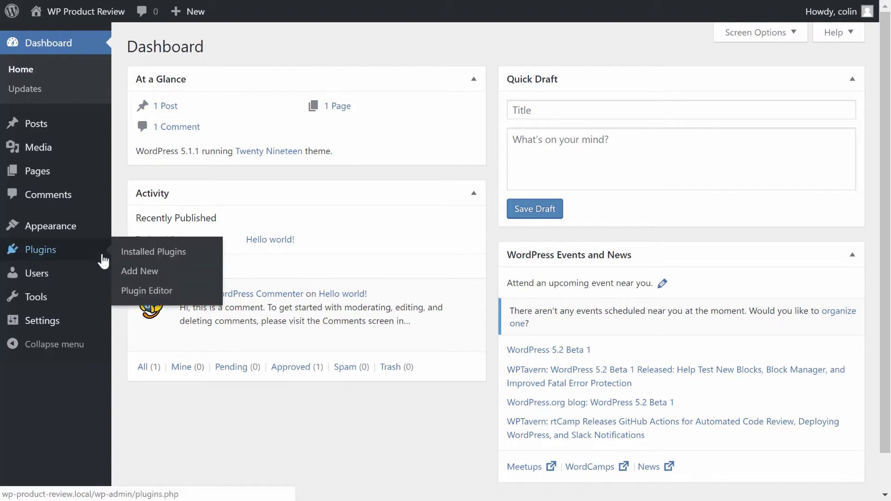
left_click(130, 273)
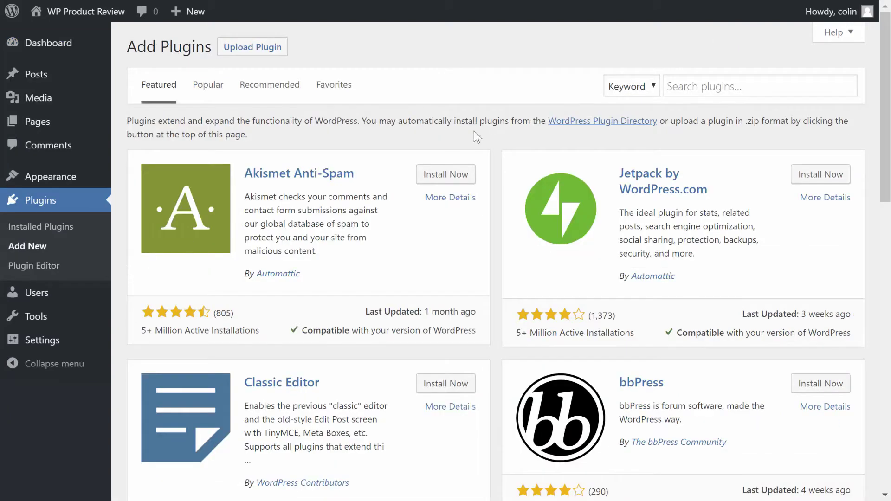
left_click(692, 89)
type("WP Product Review Lite")
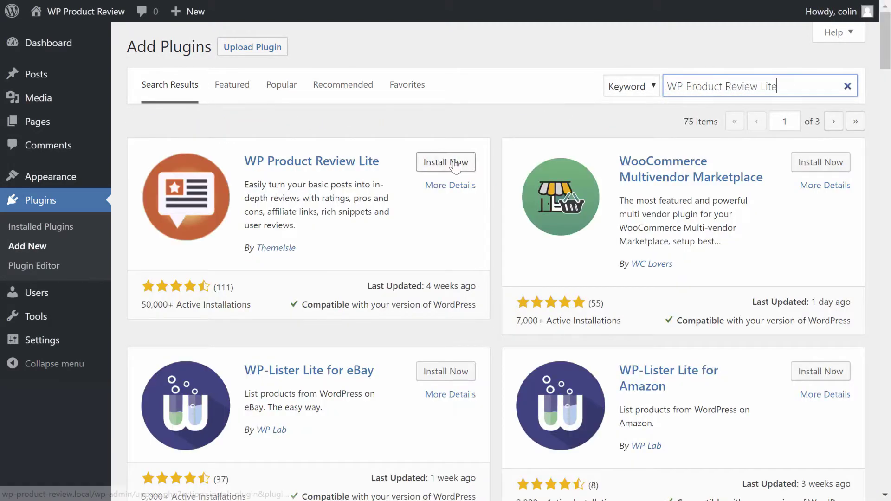
left_click(454, 161)
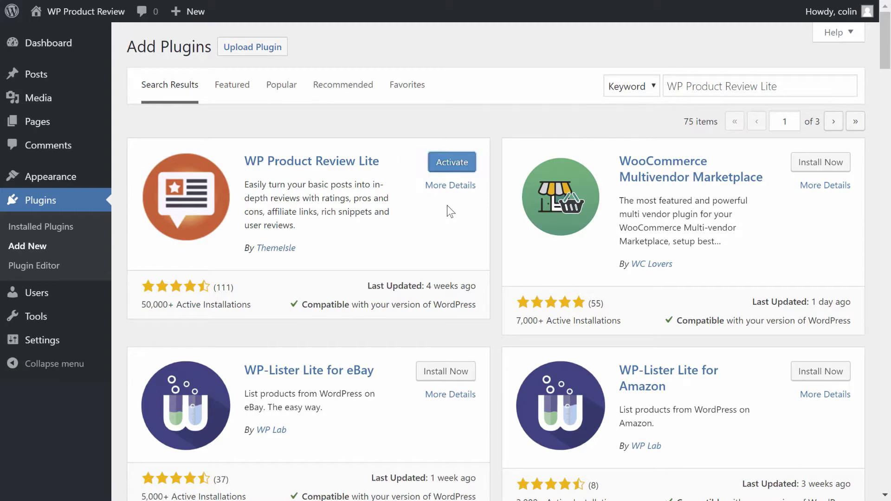
left_click(448, 162)
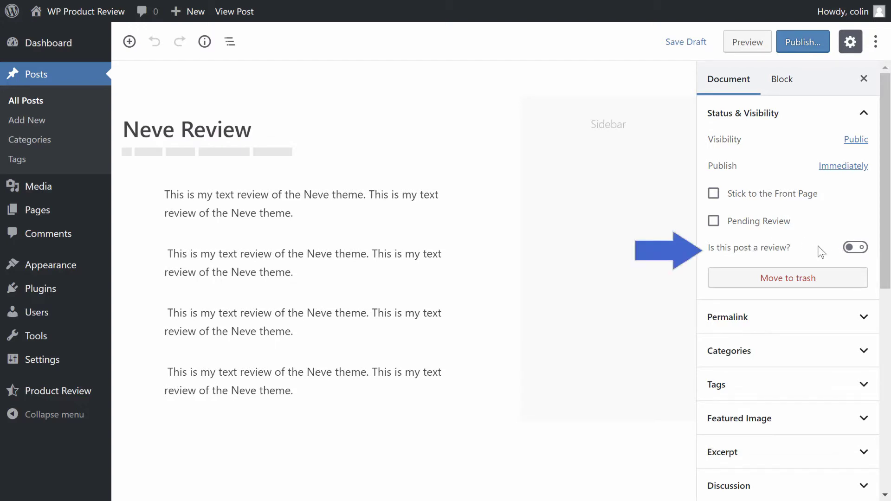
Switch on 'Is this post a review?' for the Neve Review post.
left_click(853, 249)
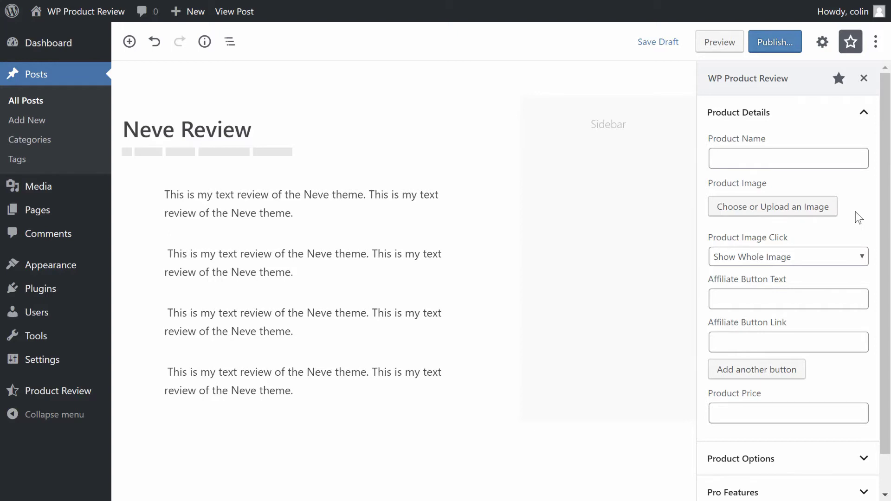
left_click(762, 156)
Enter Neve as the product name and pick neve.png from the Media Library as product image.
type("Neve")
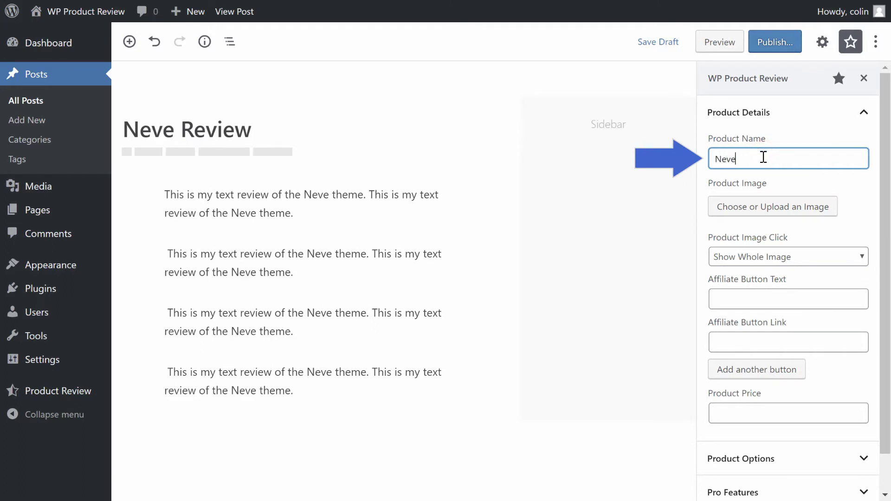
left_click(788, 176)
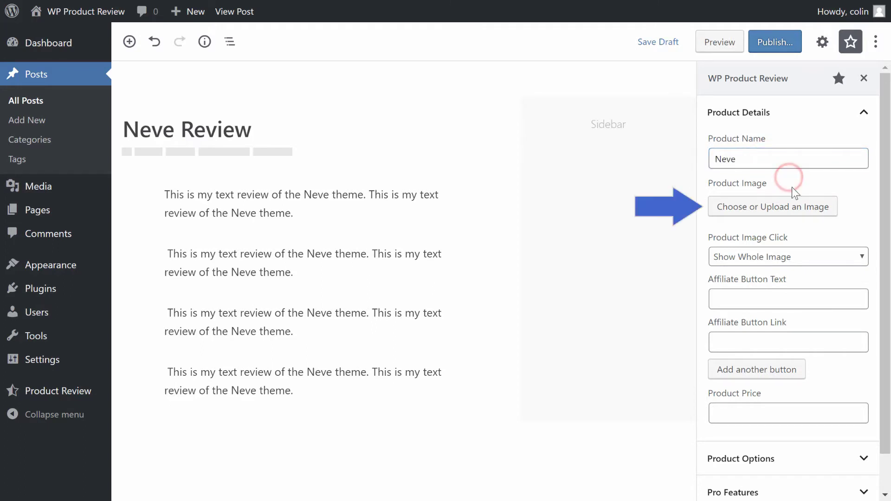
left_click(789, 208)
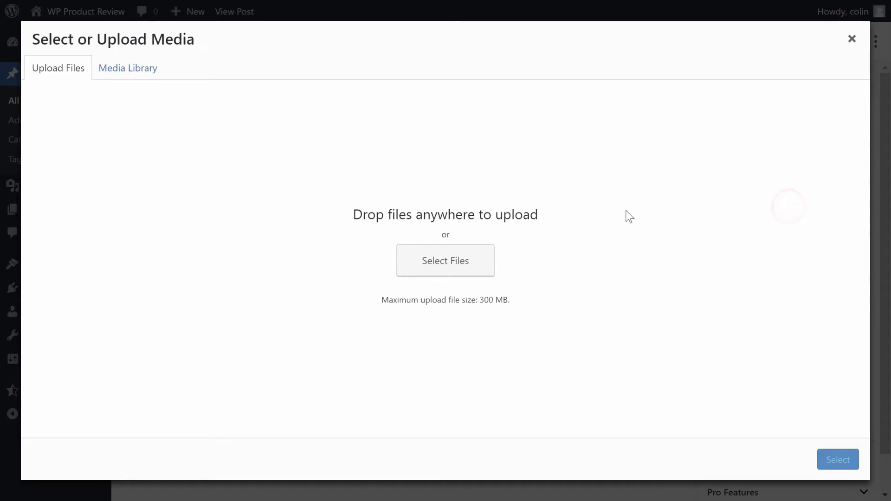
left_click(114, 70)
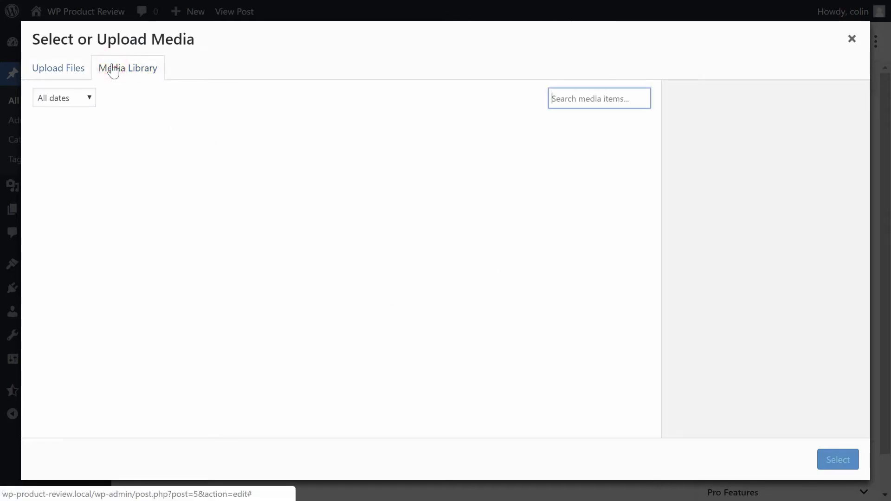
left_click(90, 176)
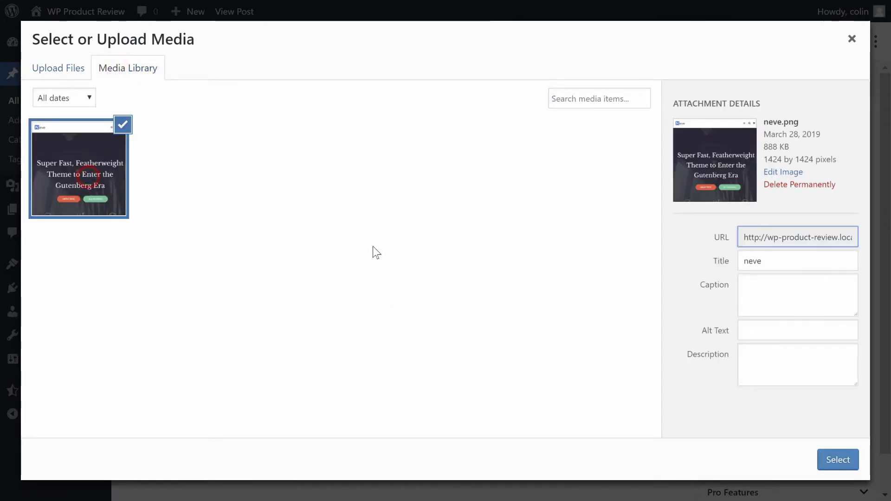
left_click(837, 459)
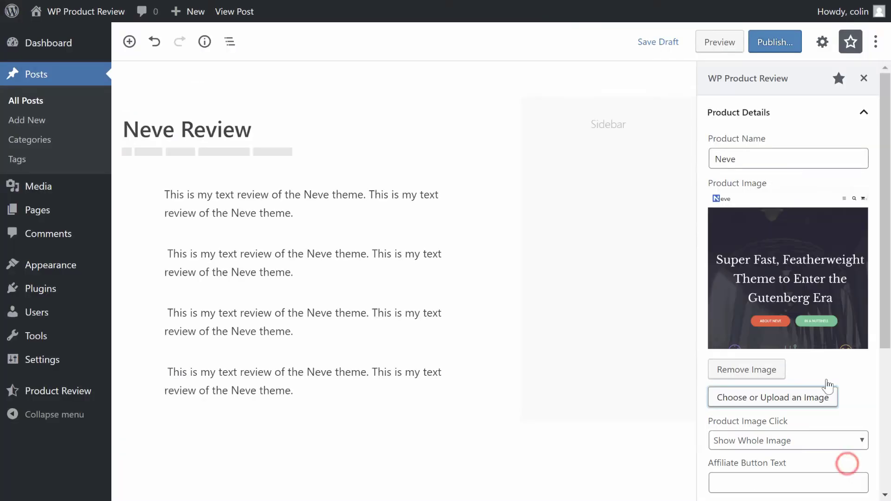
left_click_drag(885, 192, 887, 334)
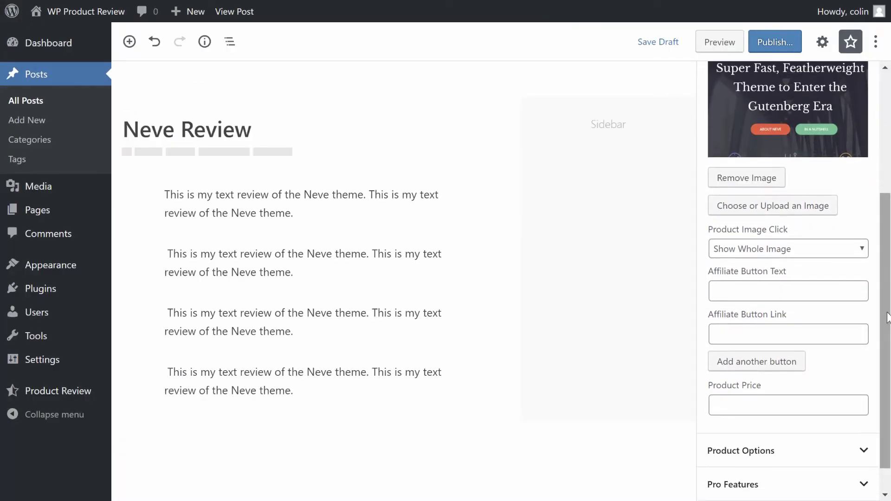
left_click(861, 251)
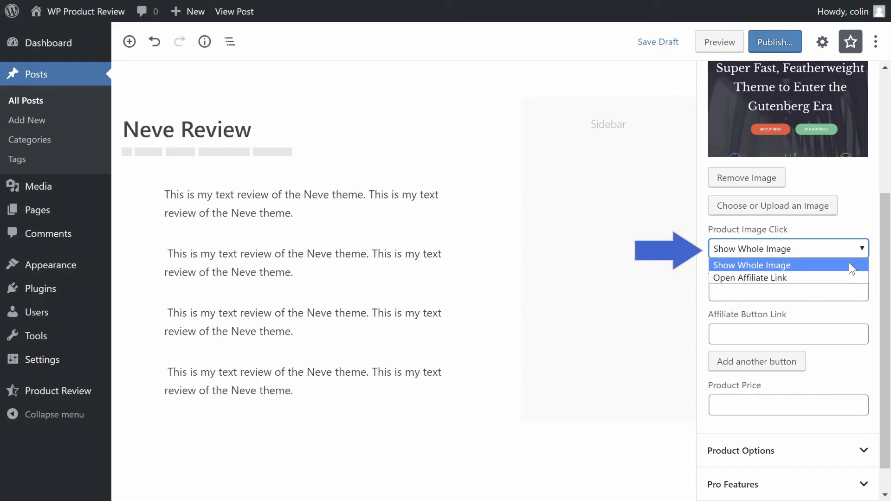
Keep Show Whole Image on click, add a 'Buy Neve' button linking to neve.com, price $29.99.
left_click(851, 266)
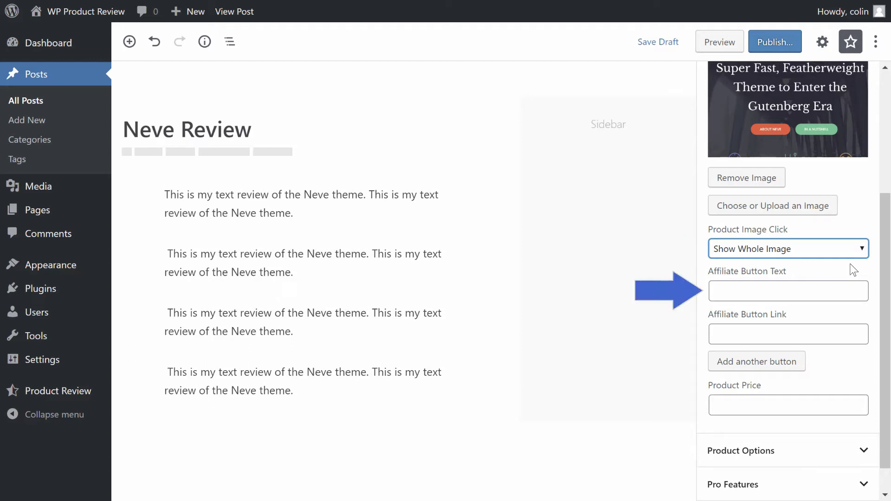
left_click(818, 290)
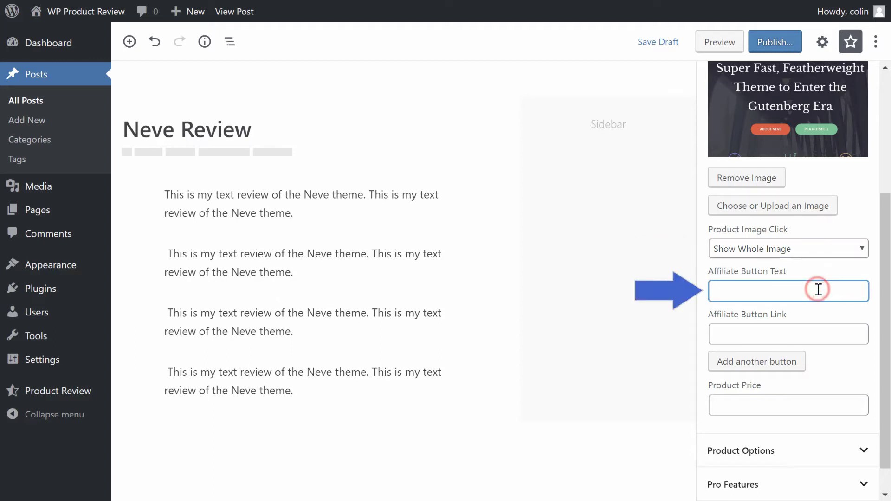
type("Buy Neve")
left_click(808, 338)
type("ne")
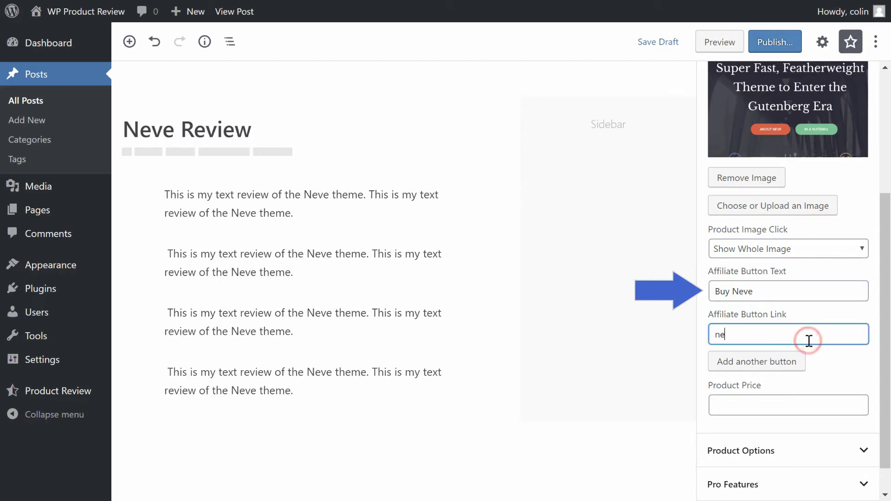
type("ve.com")
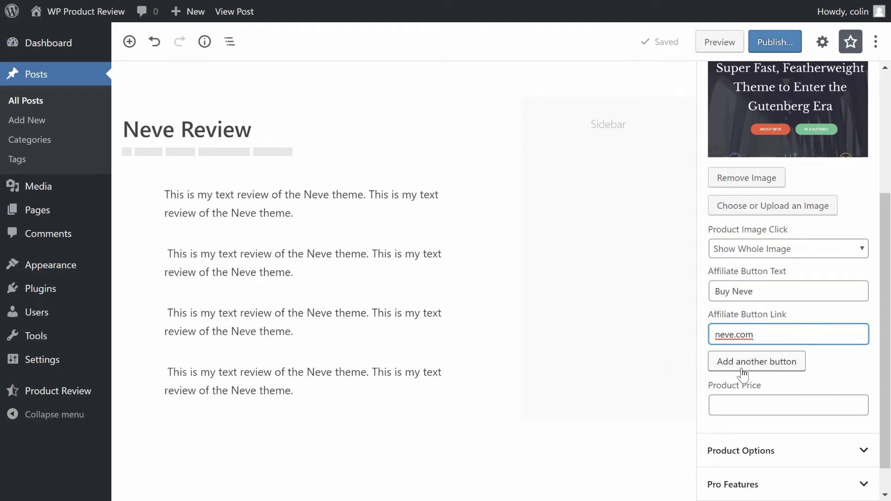
left_click(742, 405)
type("$")
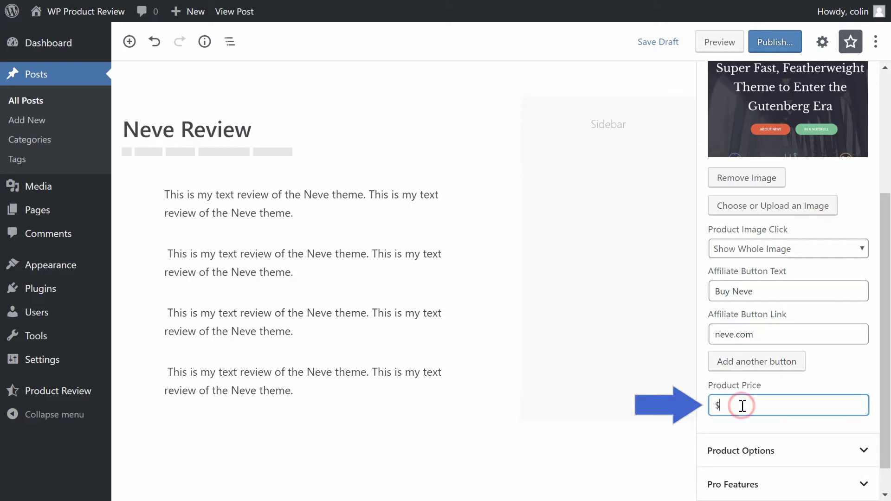
type("29.99")
left_click(829, 460)
Add three rating options named Features, Customer Support and Value.
left_click_drag(883, 400, 884, 444)
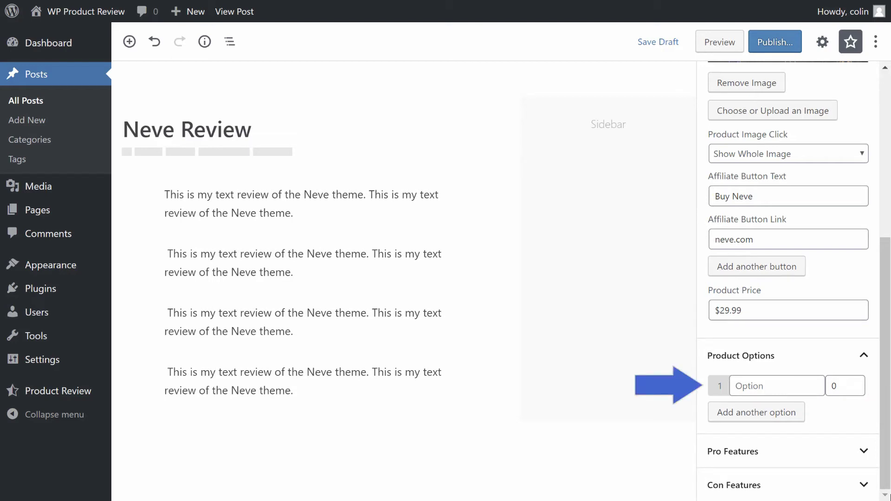
left_click(766, 391)
type("Features")
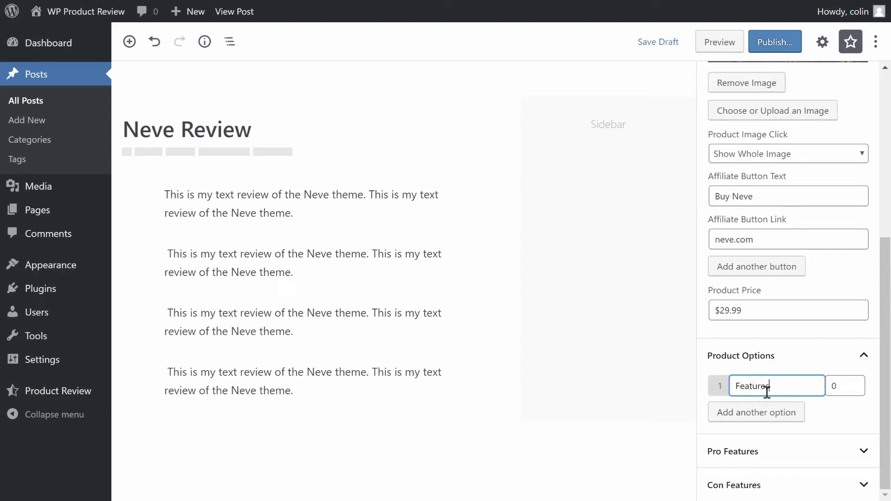
left_click(764, 412)
left_click(760, 411)
type("Customer Support")
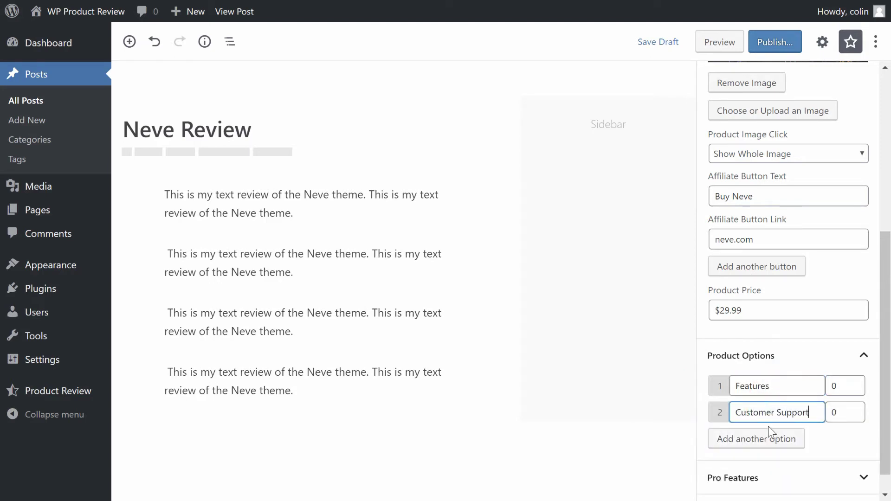
left_click(768, 438)
left_click(773, 439)
type("Value")
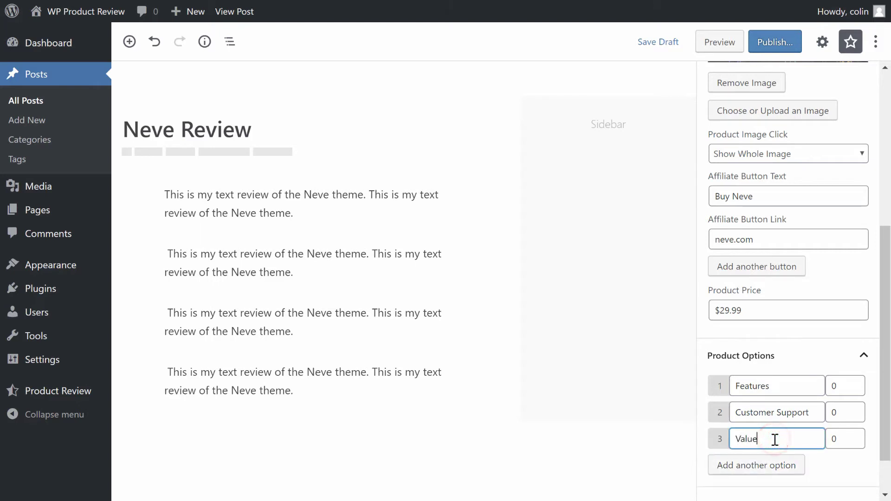
Score the options Features 100, Customer Support 99 and Value 90.
double_click(837, 388)
type("100")
double_click(832, 412)
type("99")
double_click(842, 439)
type("90")
left_click(833, 463)
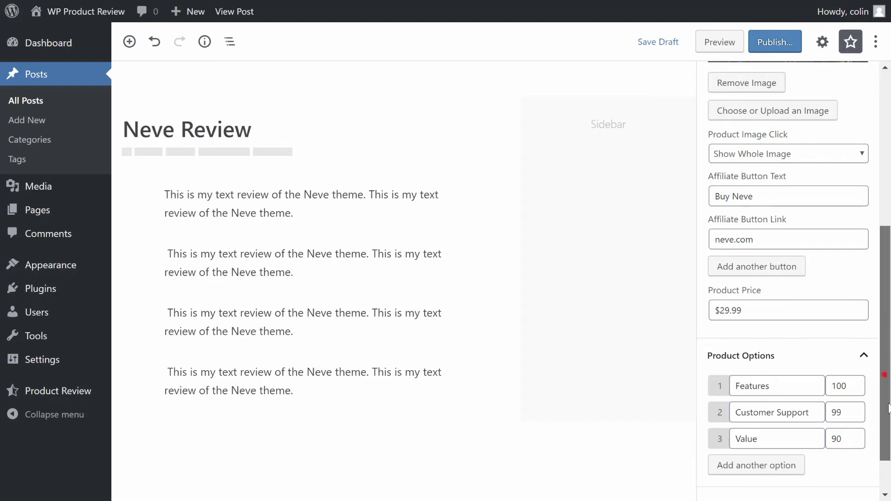
left_click_drag(883, 430, 882, 459)
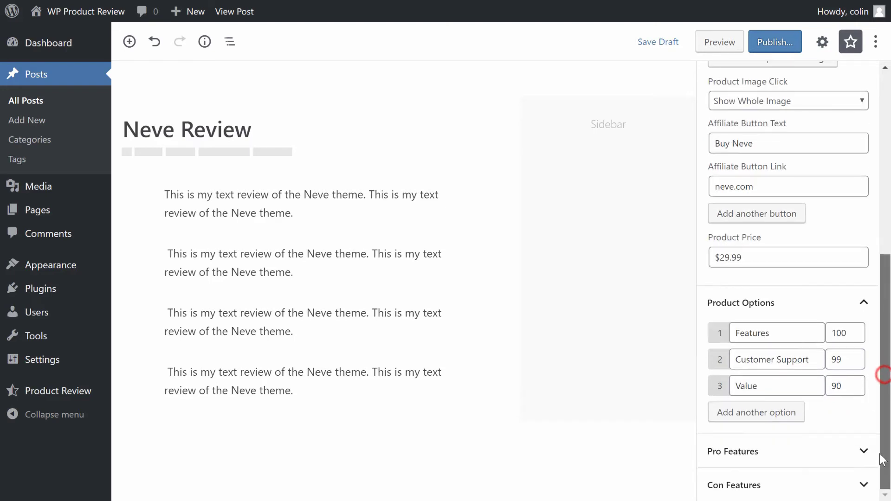
left_click(778, 446)
left_click_drag(883, 320, 881, 348)
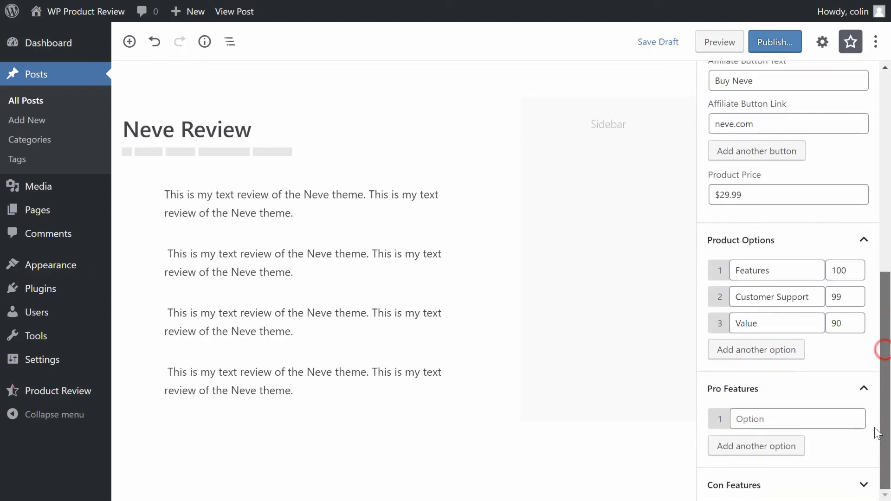
List Lightweight, Flexible and Free as the pro features.
left_click(815, 419)
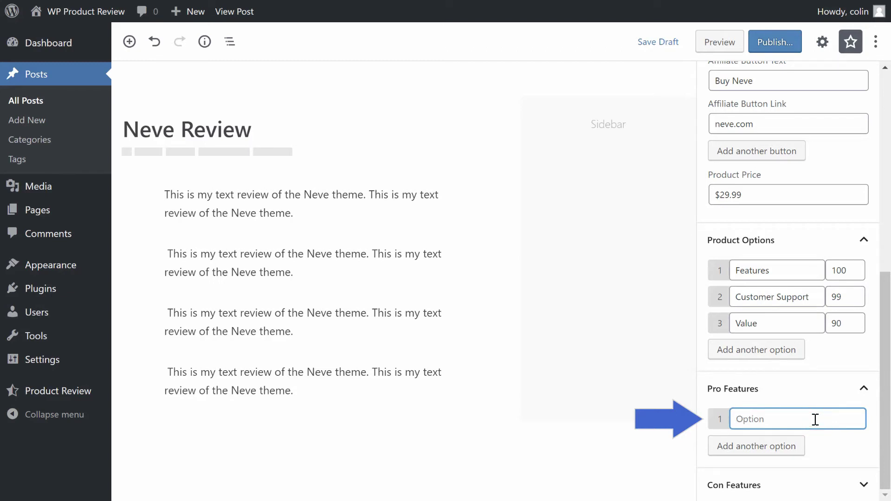
type("Lightweight")
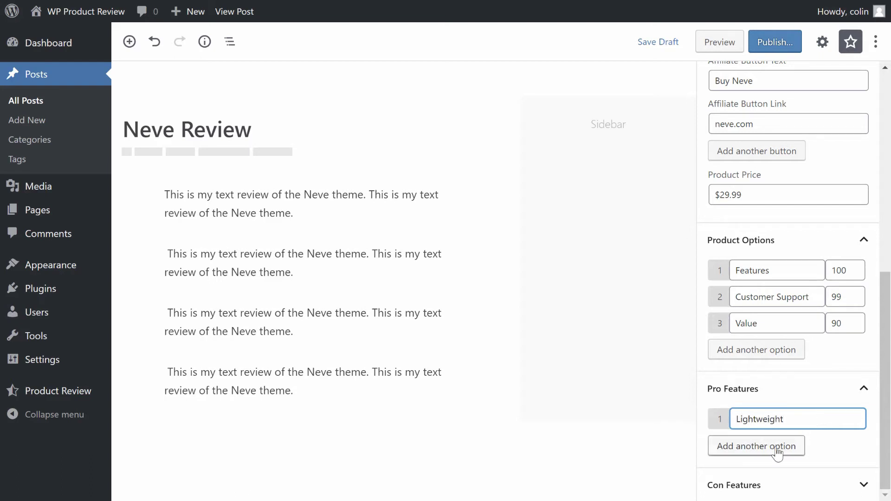
left_click(723, 446)
left_click(723, 445)
type("Flexible")
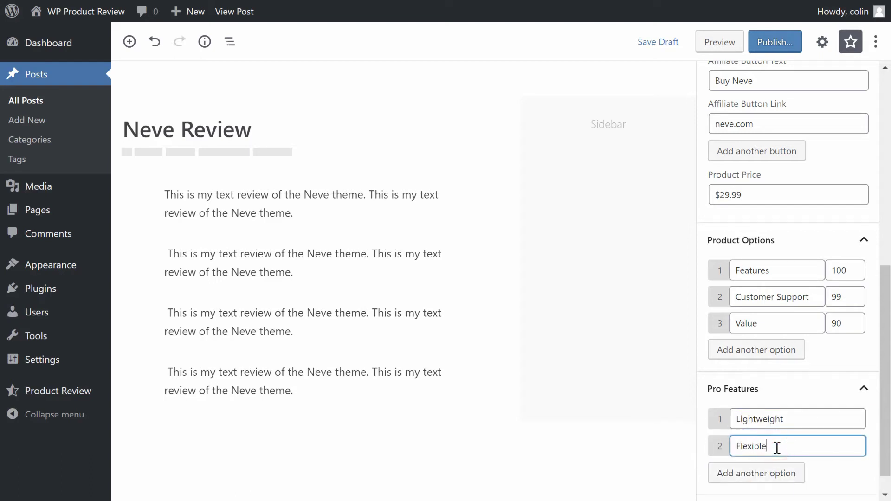
left_click(761, 472)
left_click(762, 471)
type("Free")
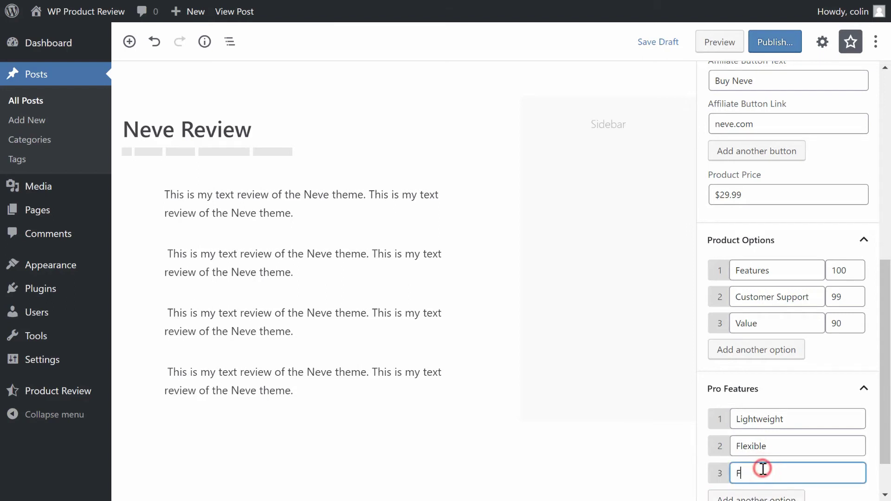
Add 'Only works with WordPress' as the single con feature.
left_click_drag(886, 454, 884, 464)
left_click(826, 481)
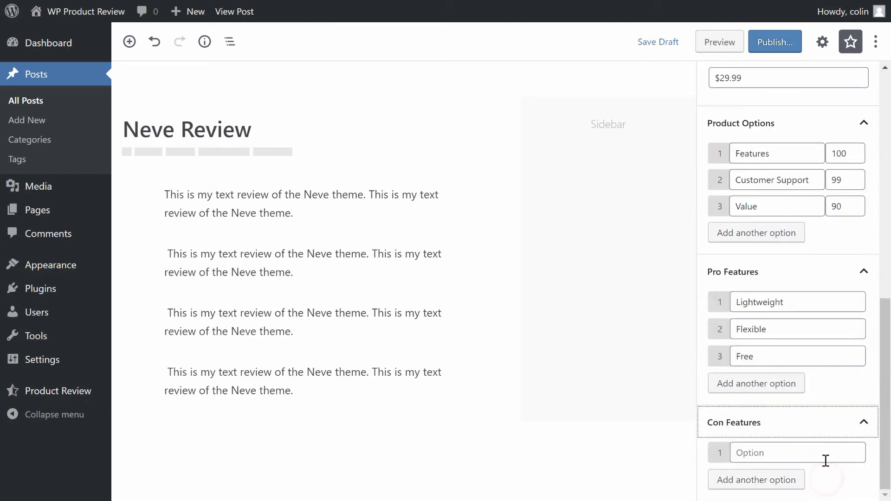
left_click(783, 460)
type("Only works with WordP")
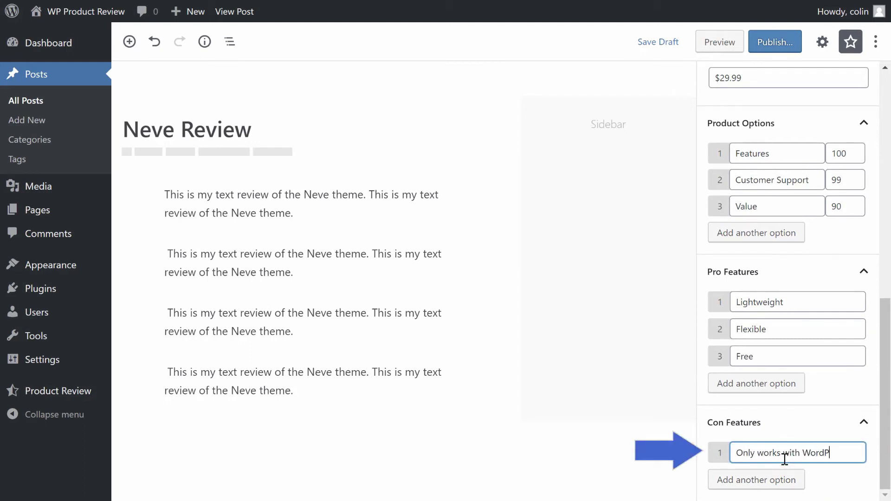
left_click(640, 457)
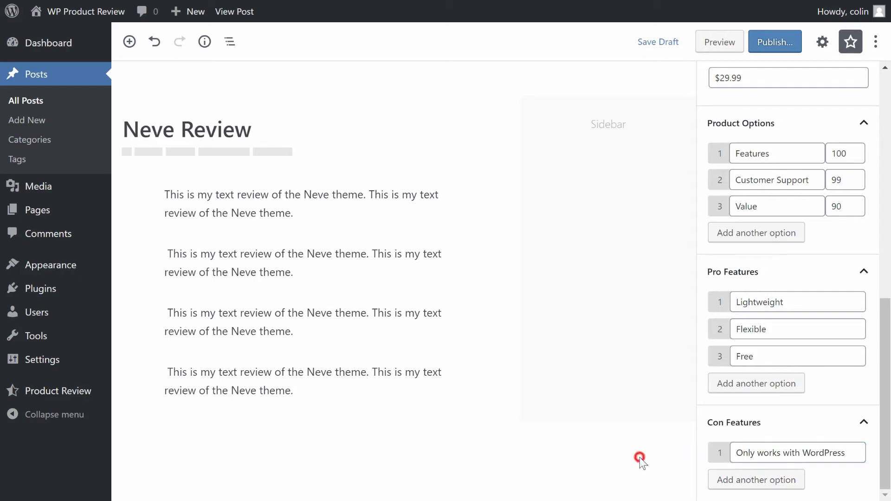
left_click(774, 43)
Confirm publishing the Neve Review post.
left_click(805, 43)
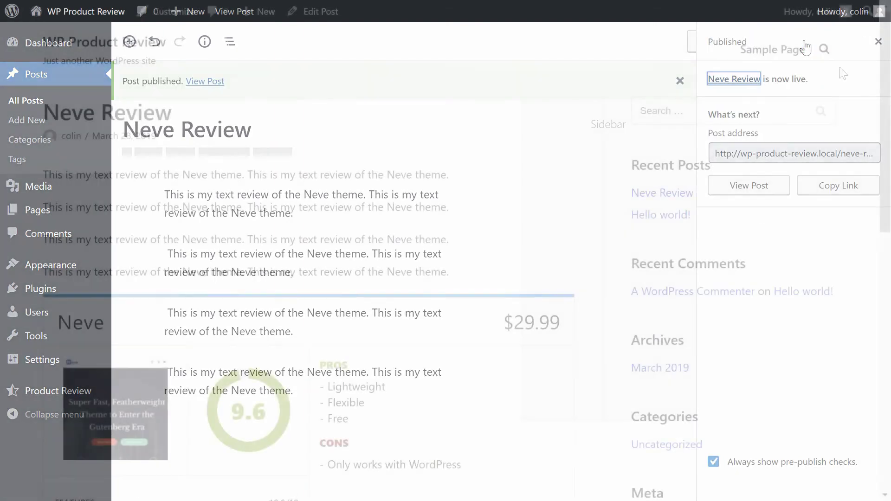
left_click_drag(883, 68, 887, 162)
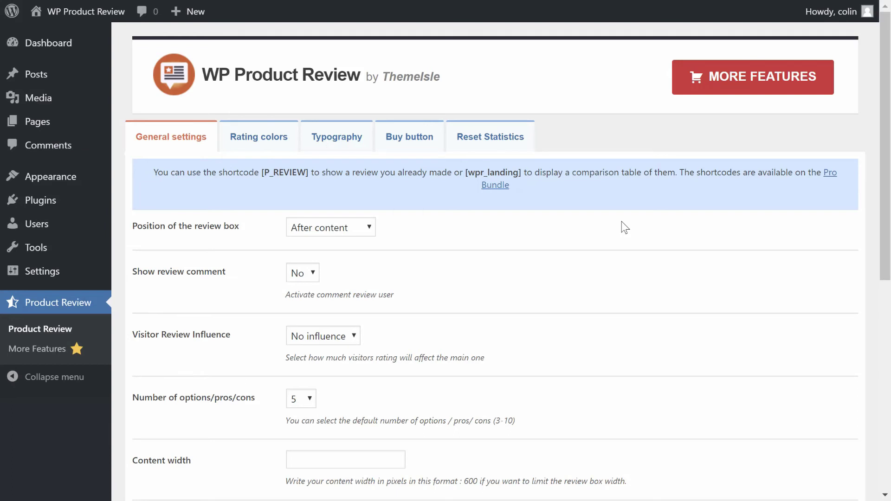
Set the review box position to Before content, show review comment to Yes, and content width to 600.
left_click(355, 227)
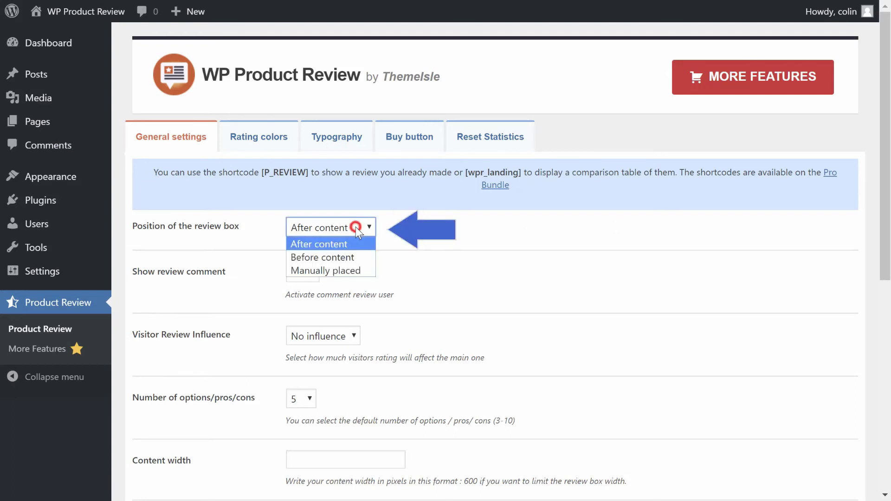
left_click(351, 261)
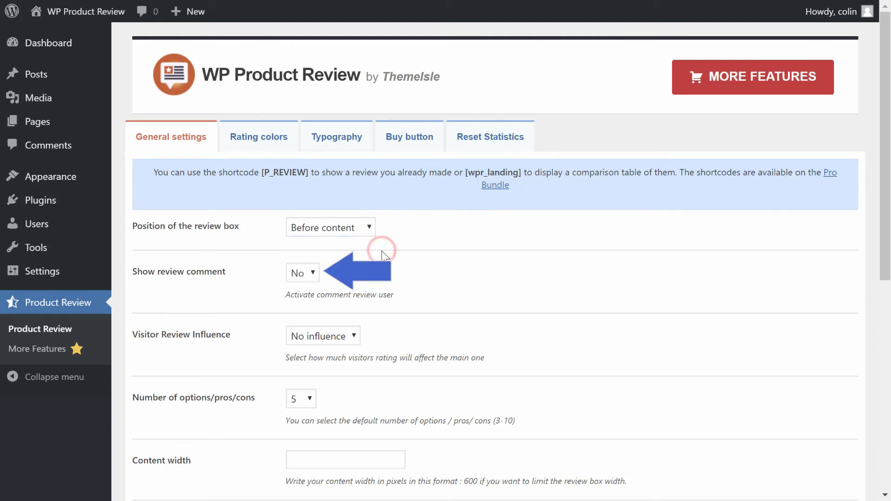
left_click(305, 276)
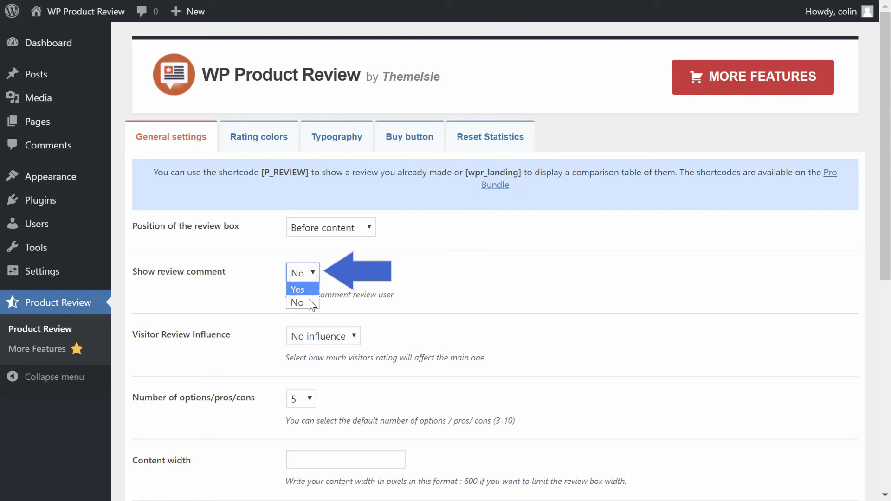
left_click(312, 291)
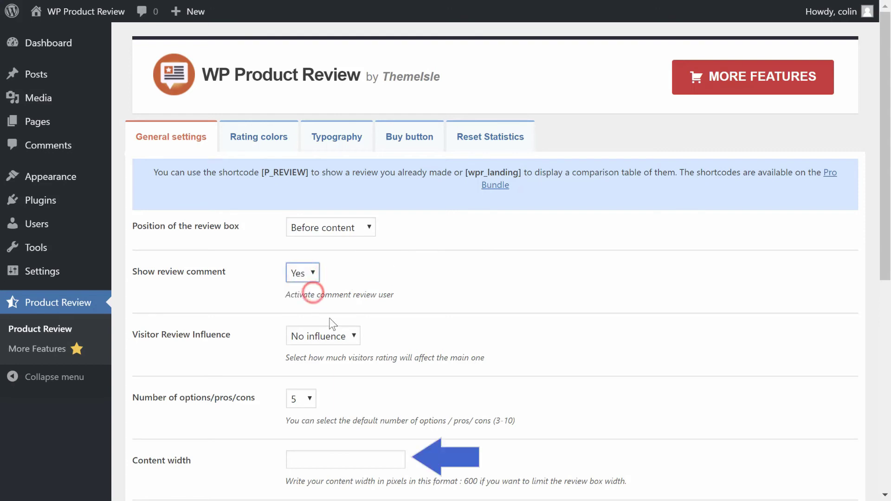
left_click(343, 337)
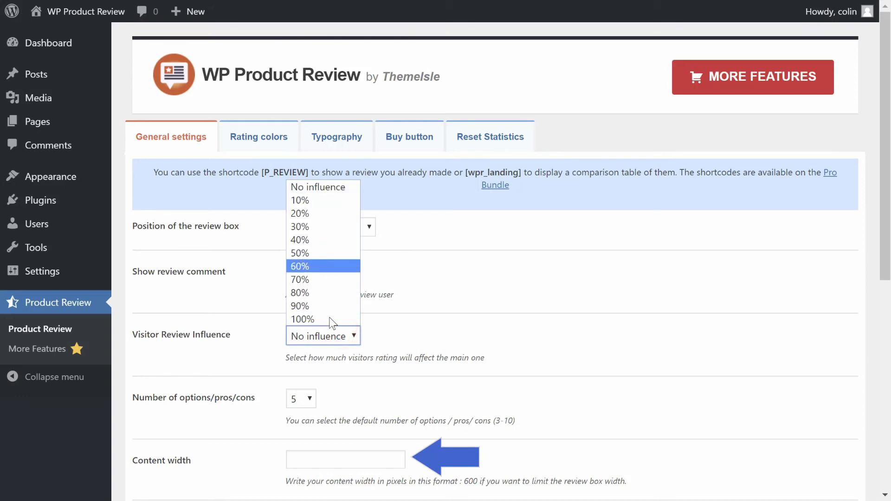
left_click(330, 338)
left_click(333, 454)
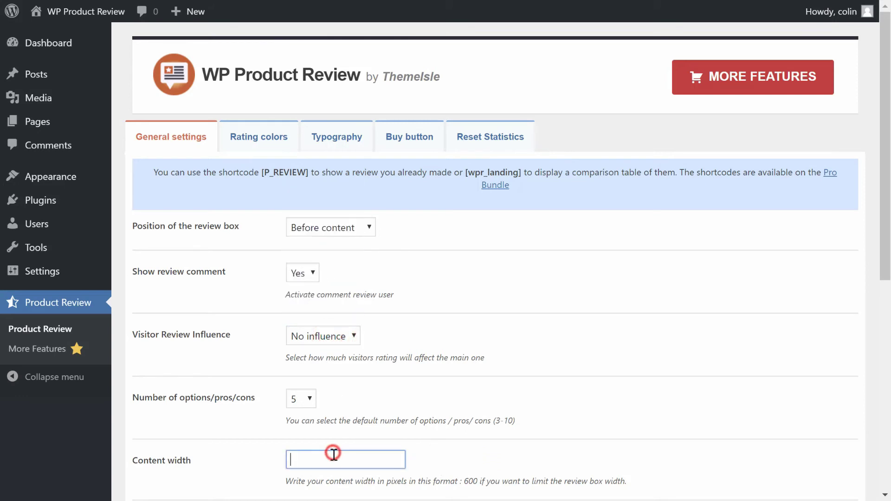
type("600")
scroll(389, 460, "down", 6)
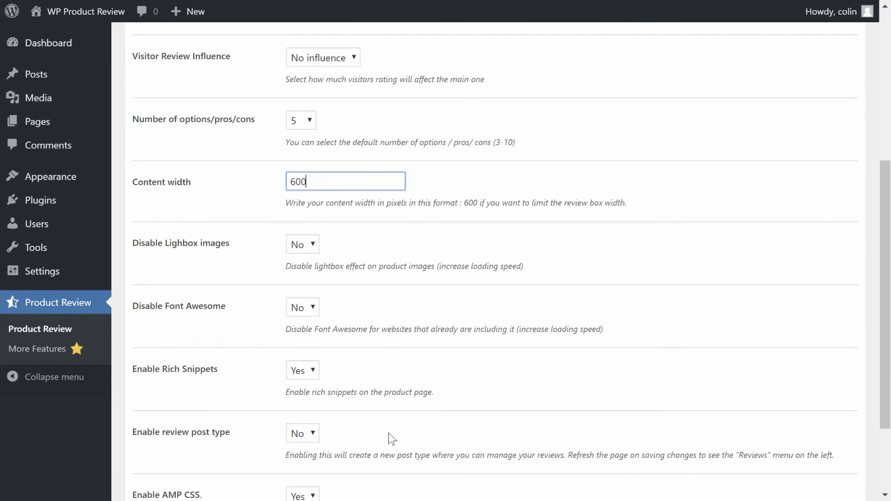
mouse_move(884, 275)
left_mouse_down()
mouse_move(888, 305)
mouse_move(888, 109)
left_mouse_up()
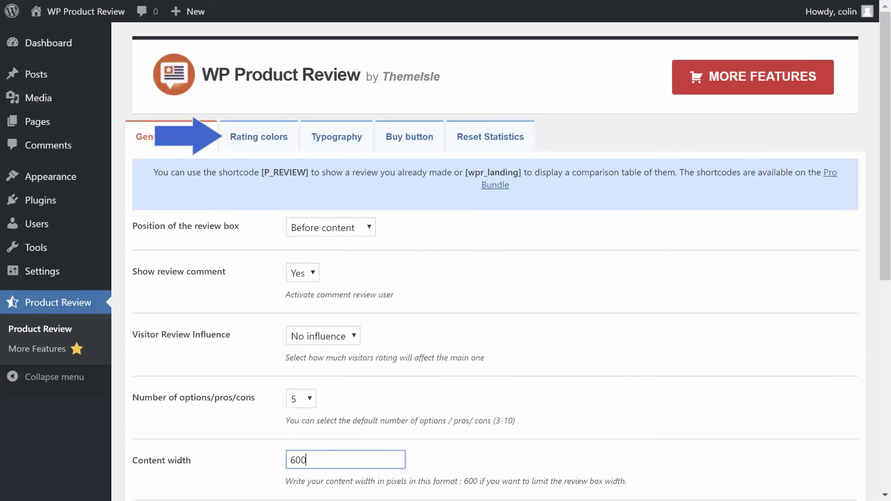
Set the weak rating colour to a bright red, #ff3911.
left_click(268, 138)
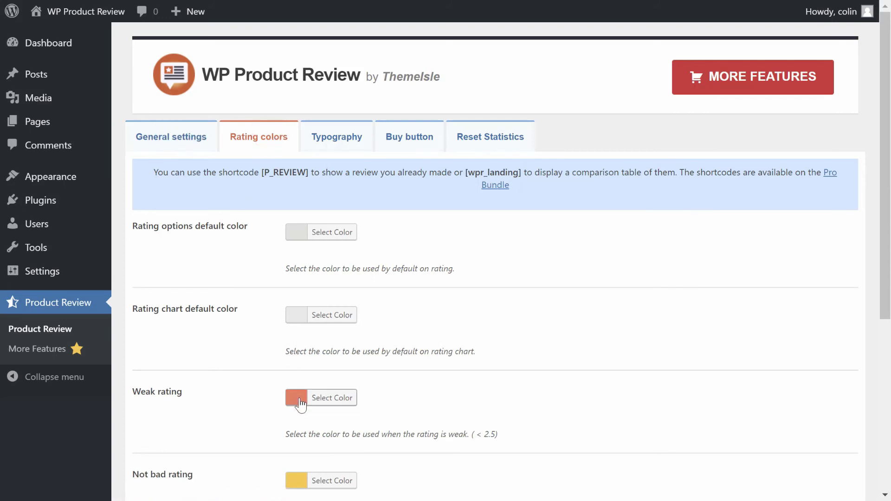
left_click(301, 404)
left_click(446, 441)
left_click_drag(447, 441, 446, 434)
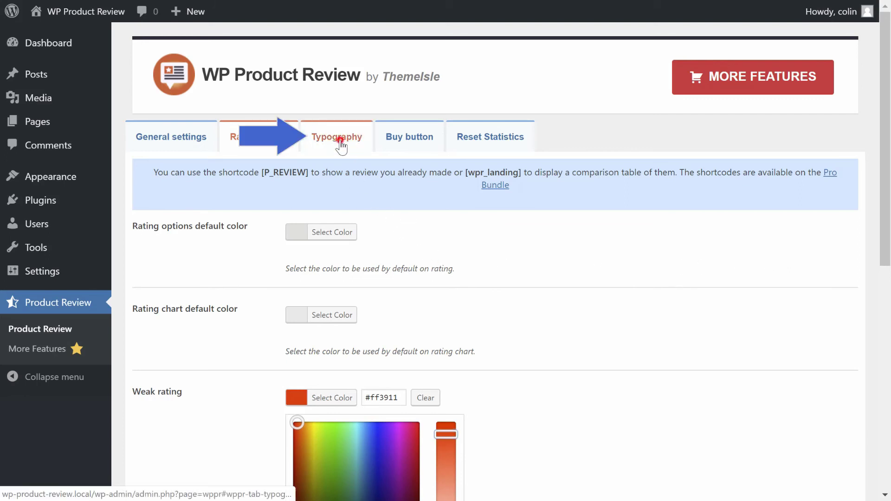
Set the font colour to blue #1e73be and rename the Pros heading to Positives.
left_click(343, 147)
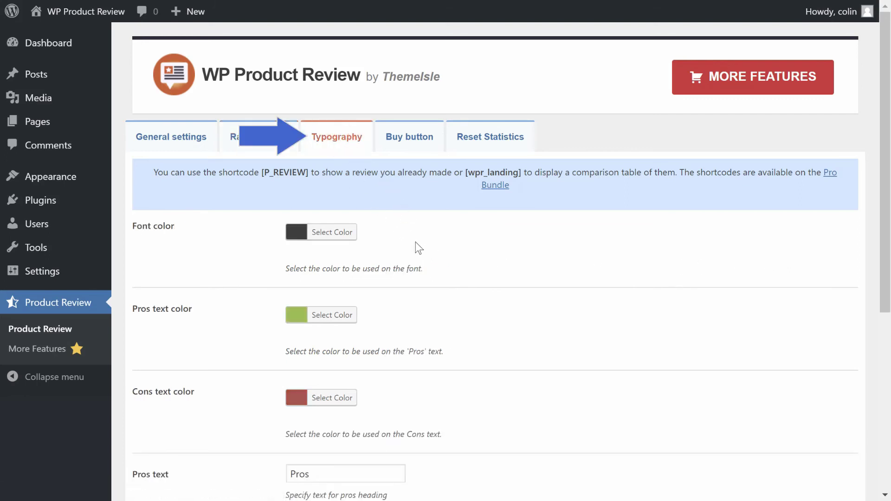
left_click(333, 236)
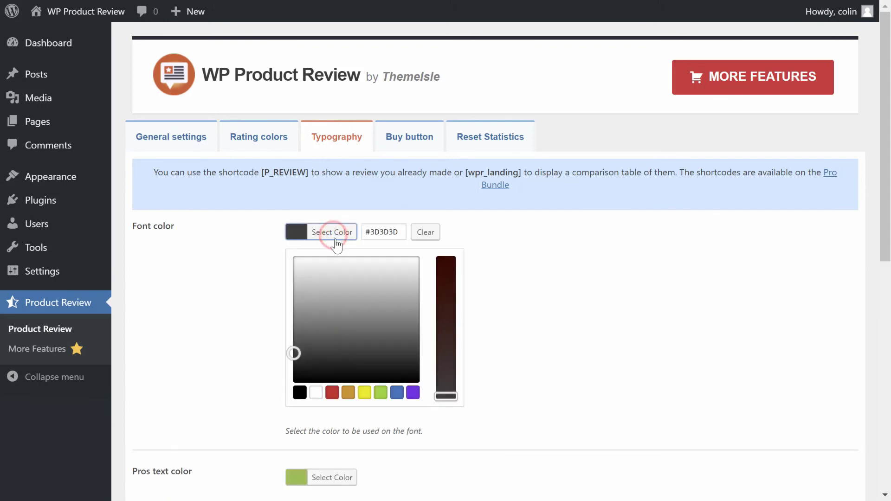
left_click(397, 393)
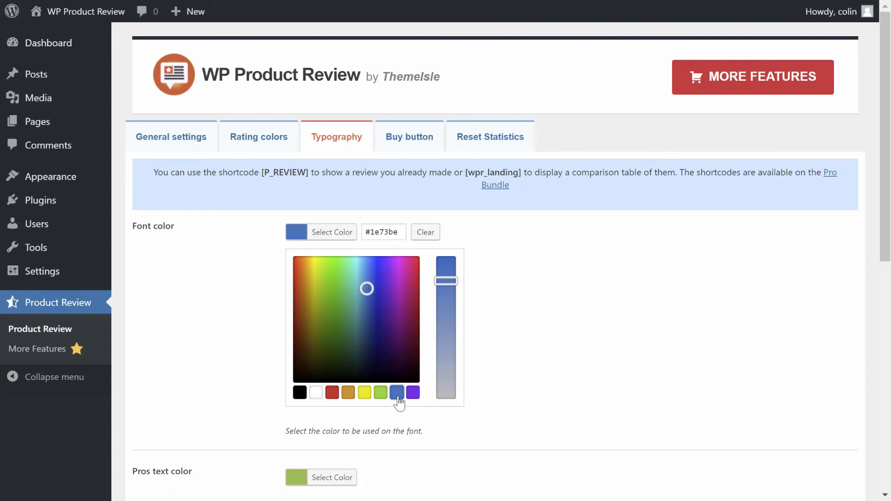
scroll(477, 413, "down", 10)
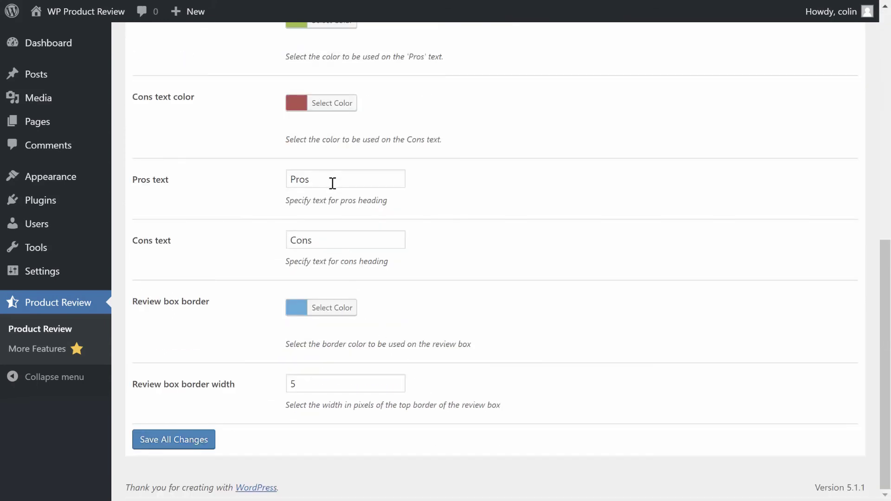
left_click_drag(333, 183, 280, 182)
type("Positives")
left_click(259, 190)
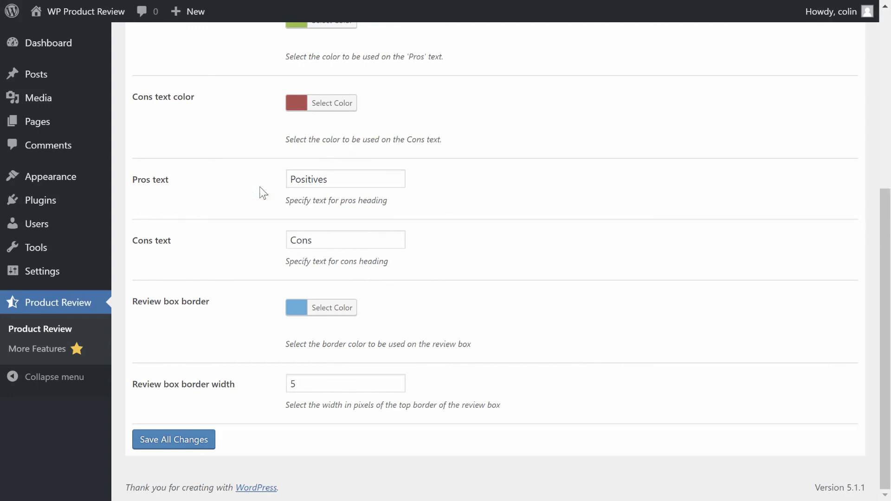
scroll(261, 193, "up", 6)
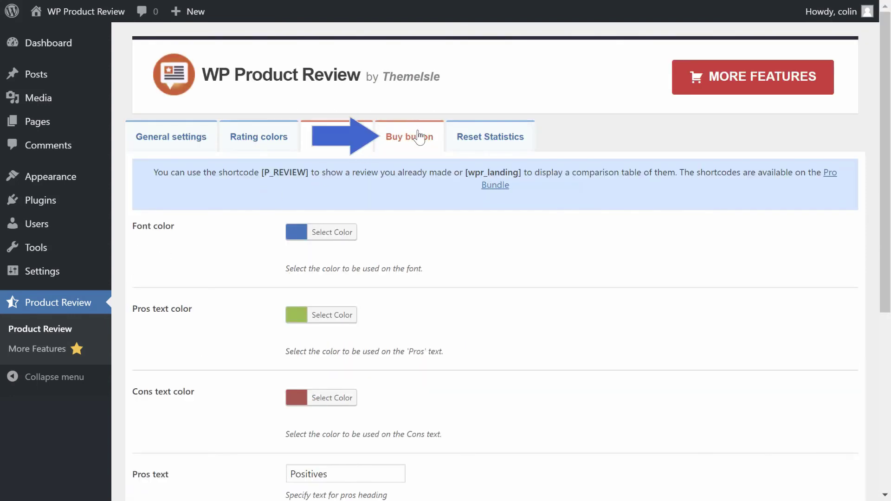
Open the Buy button tab in the WP Product Review plugin settings.
left_click(419, 136)
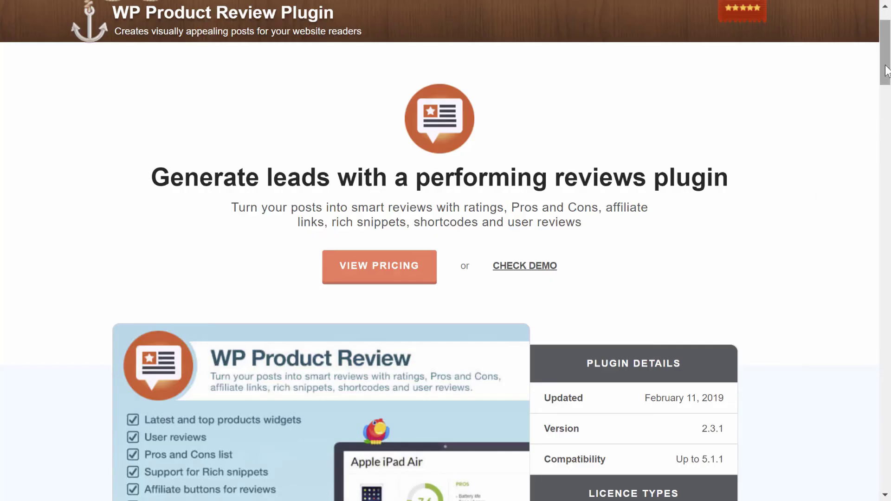
left_click_drag(887, 71, 888, 153)
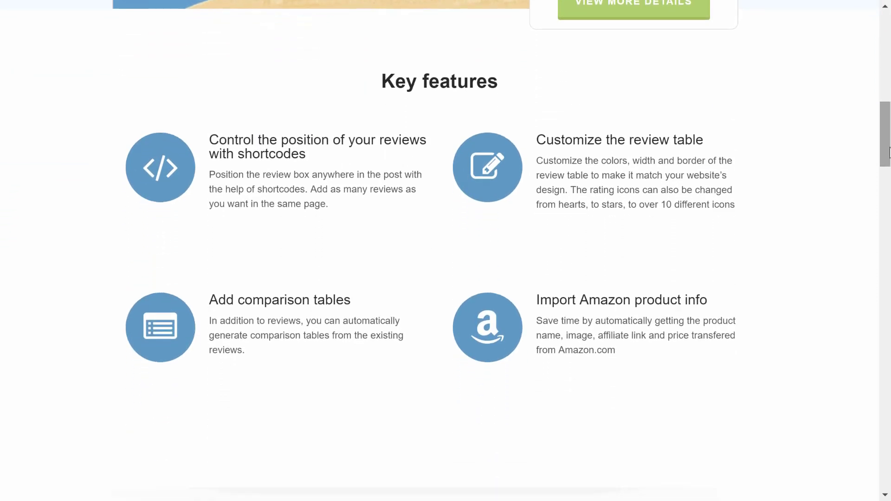